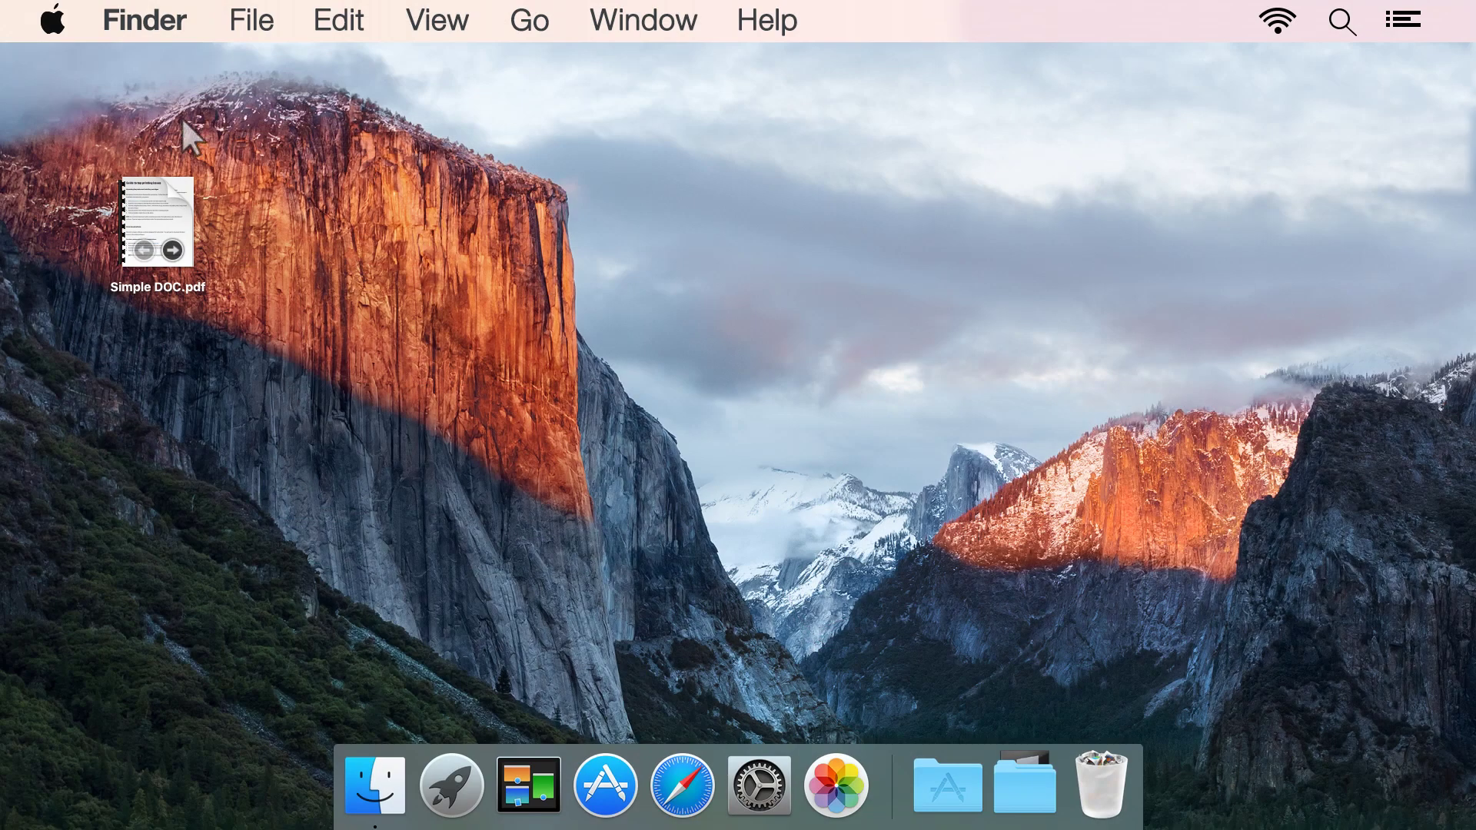
# Step: Open Printers & Scanners and select the HP OfficeJet Pro 8710 to confirm its kind is AirPrint
pyautogui.click(62, 26)
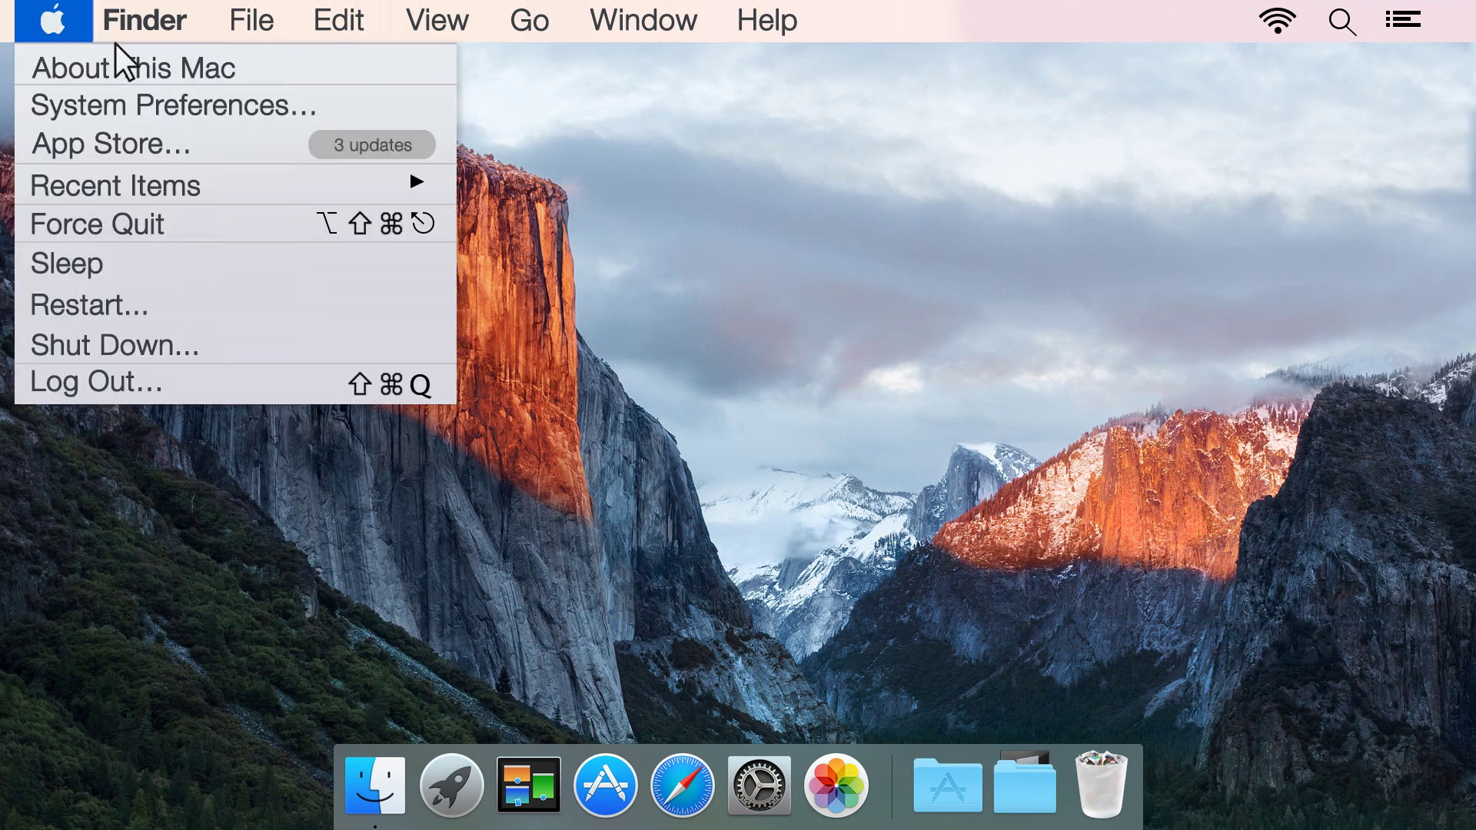
pyautogui.click(297, 106)
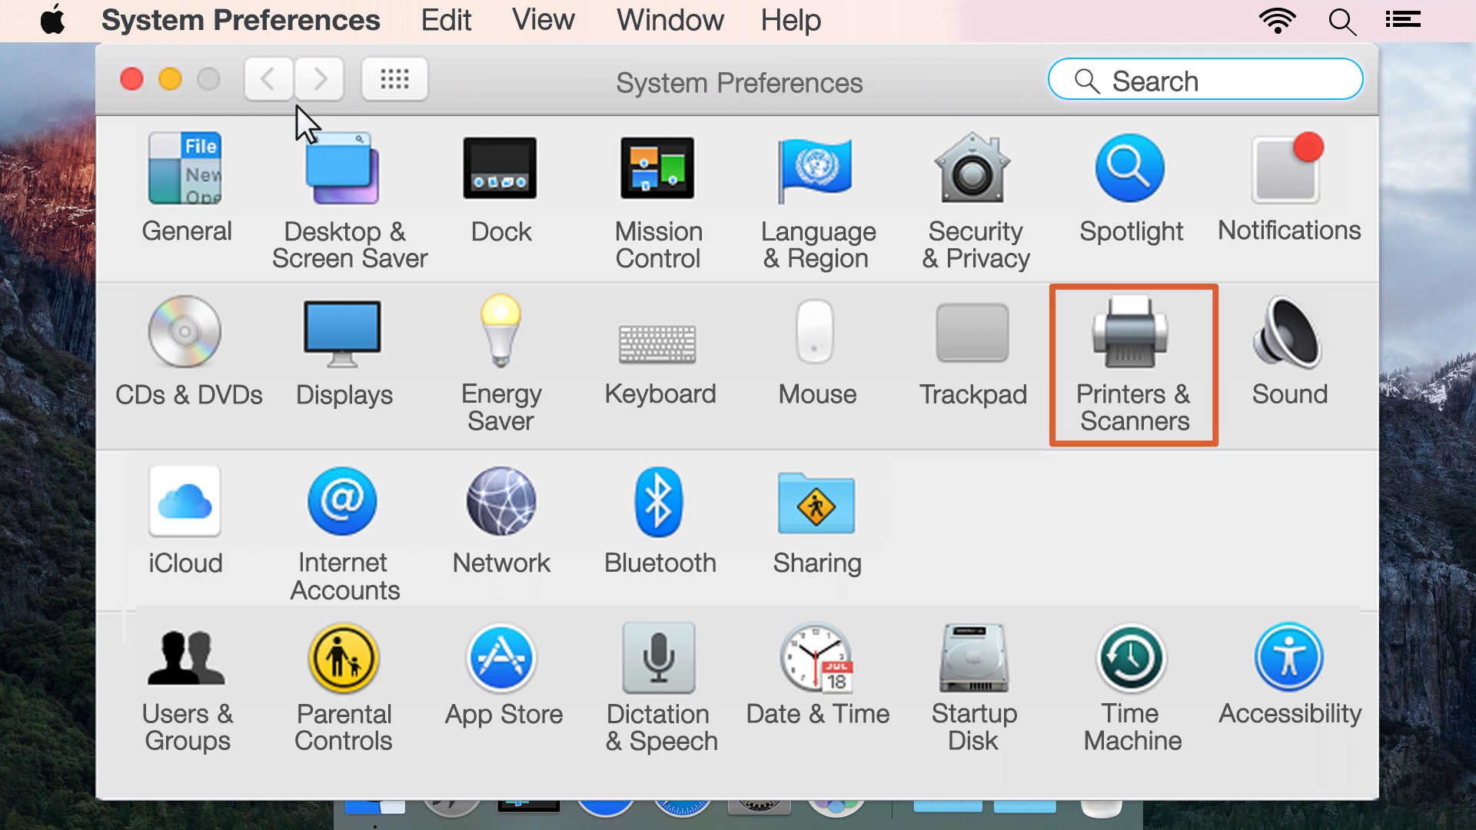
pyautogui.click(1134, 333)
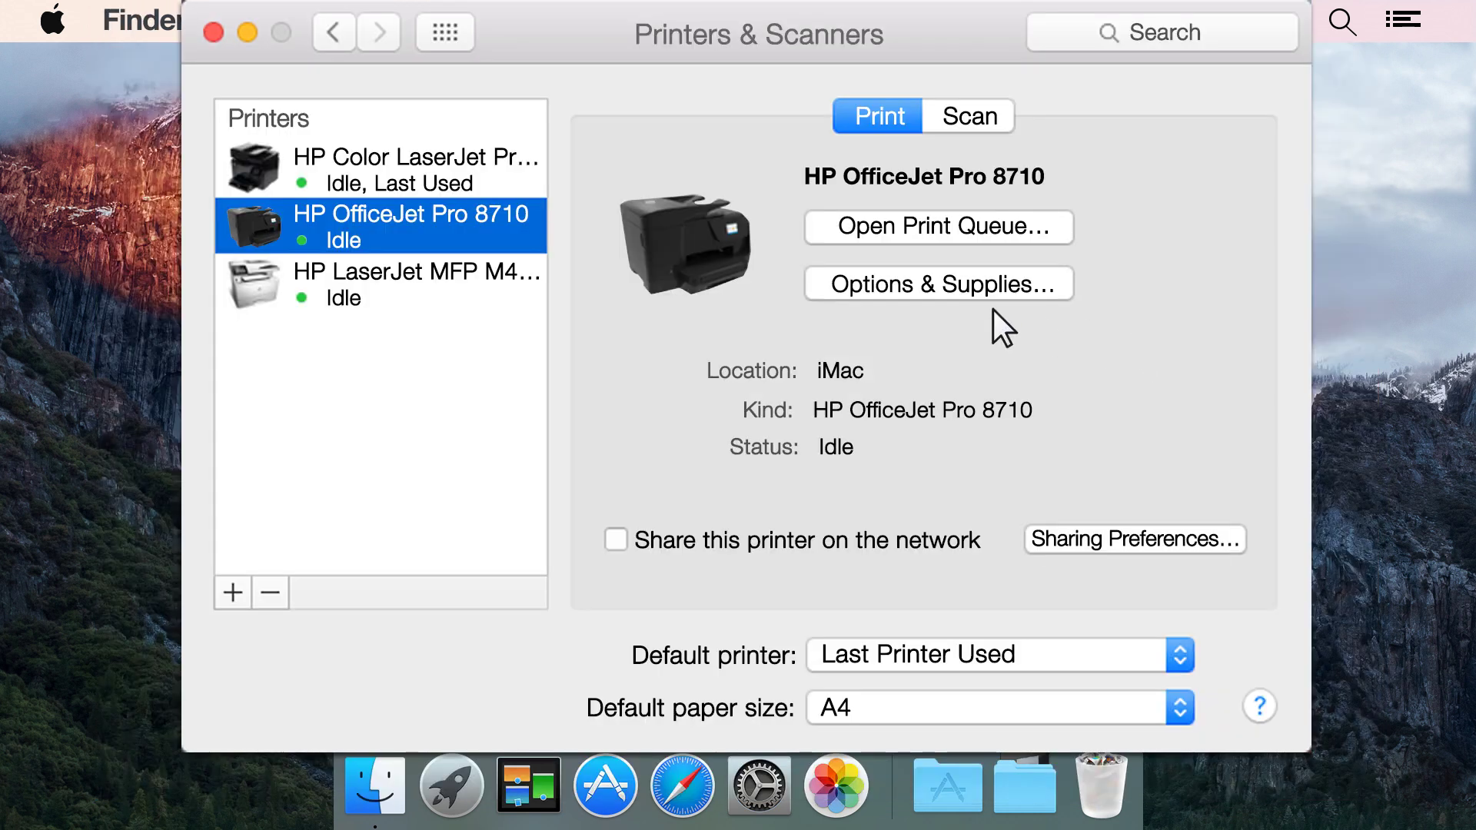
pyautogui.click(474, 222)
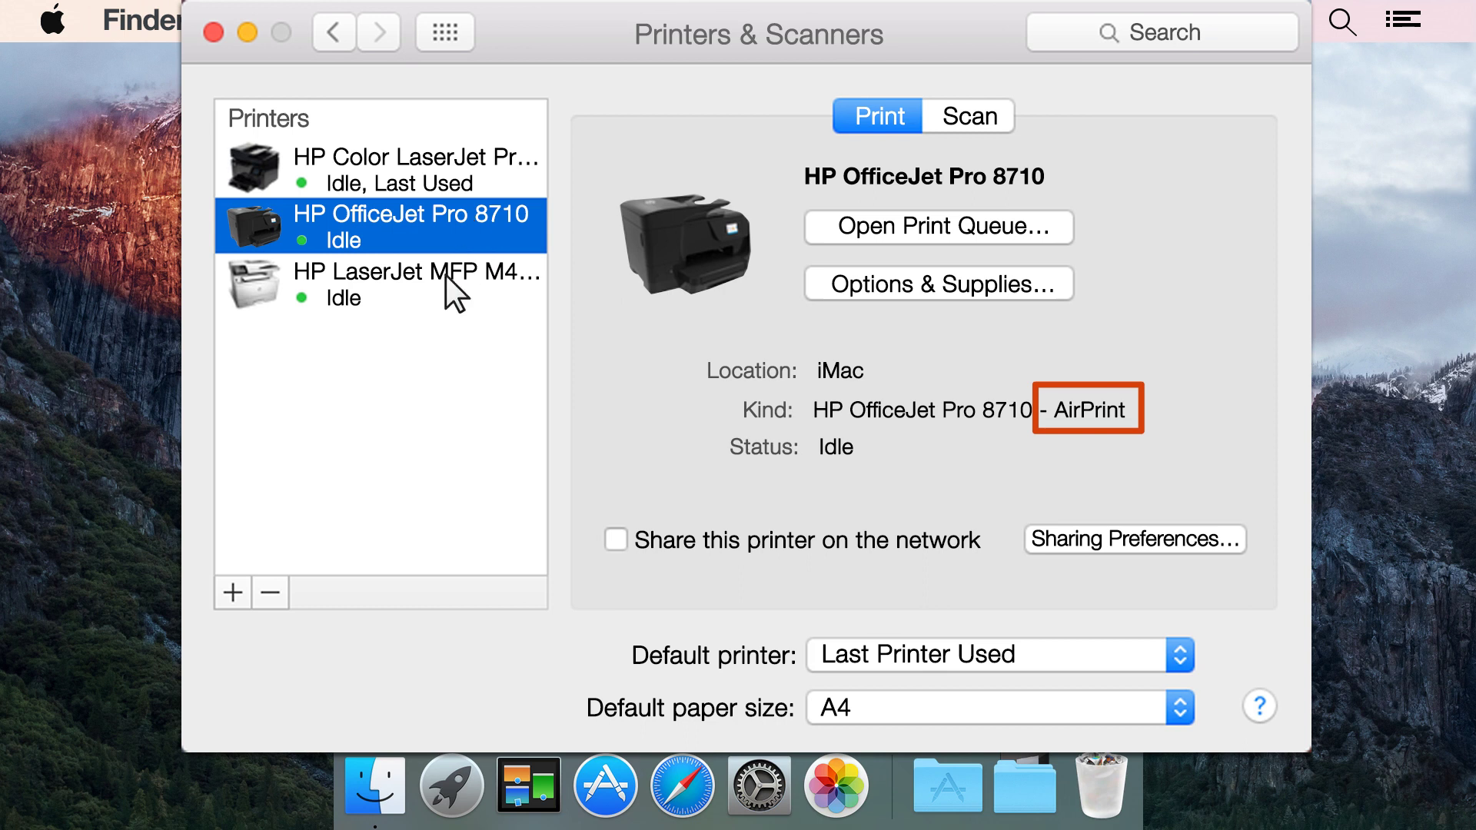
# Step: Delete the OfficeJet Pro 8710 and re-add it using the HP OfficeJet Pro 8710 All-in-One driver
pyautogui.click(278, 599)
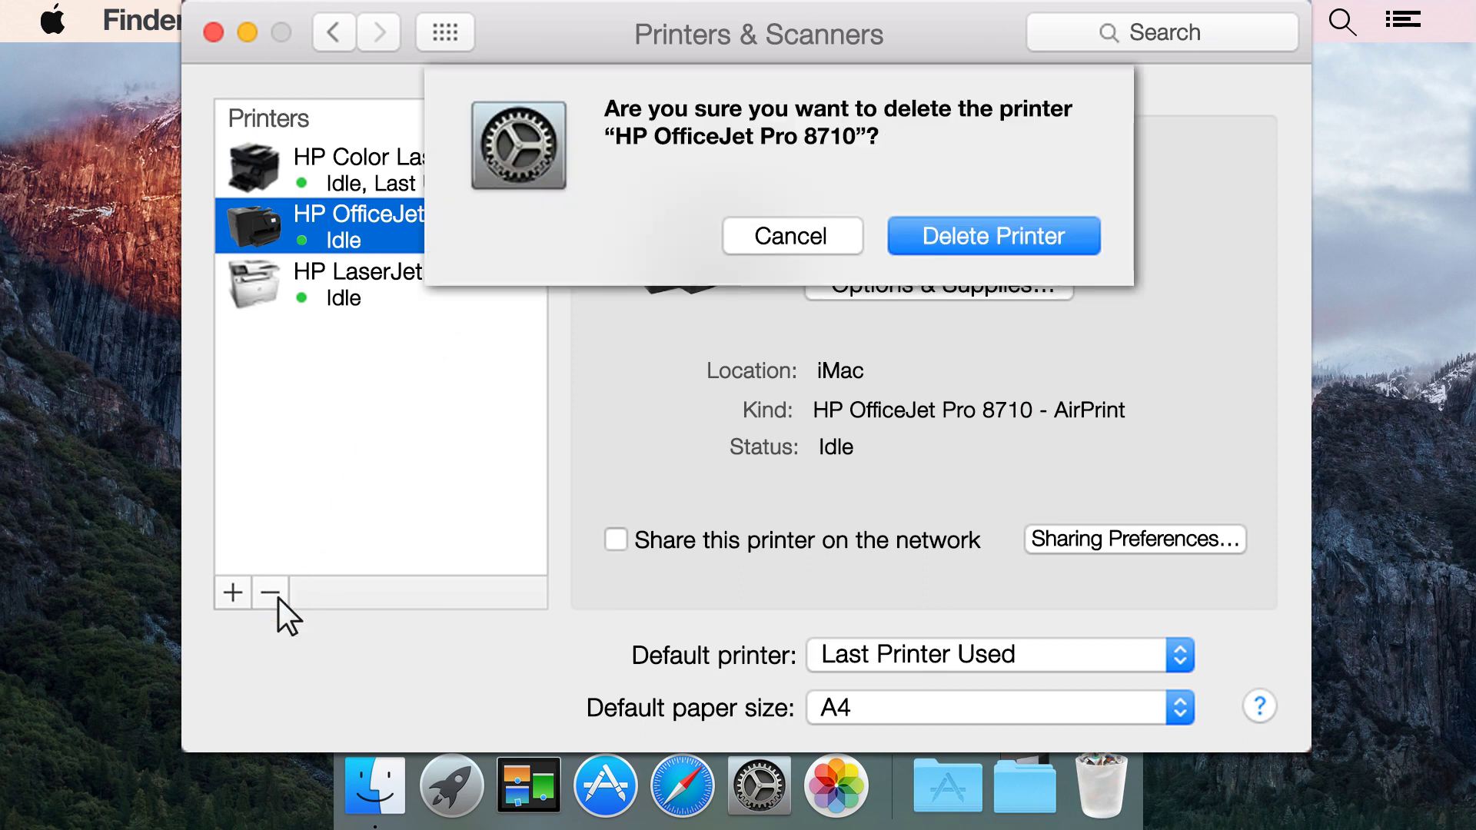
pyautogui.click(1029, 240)
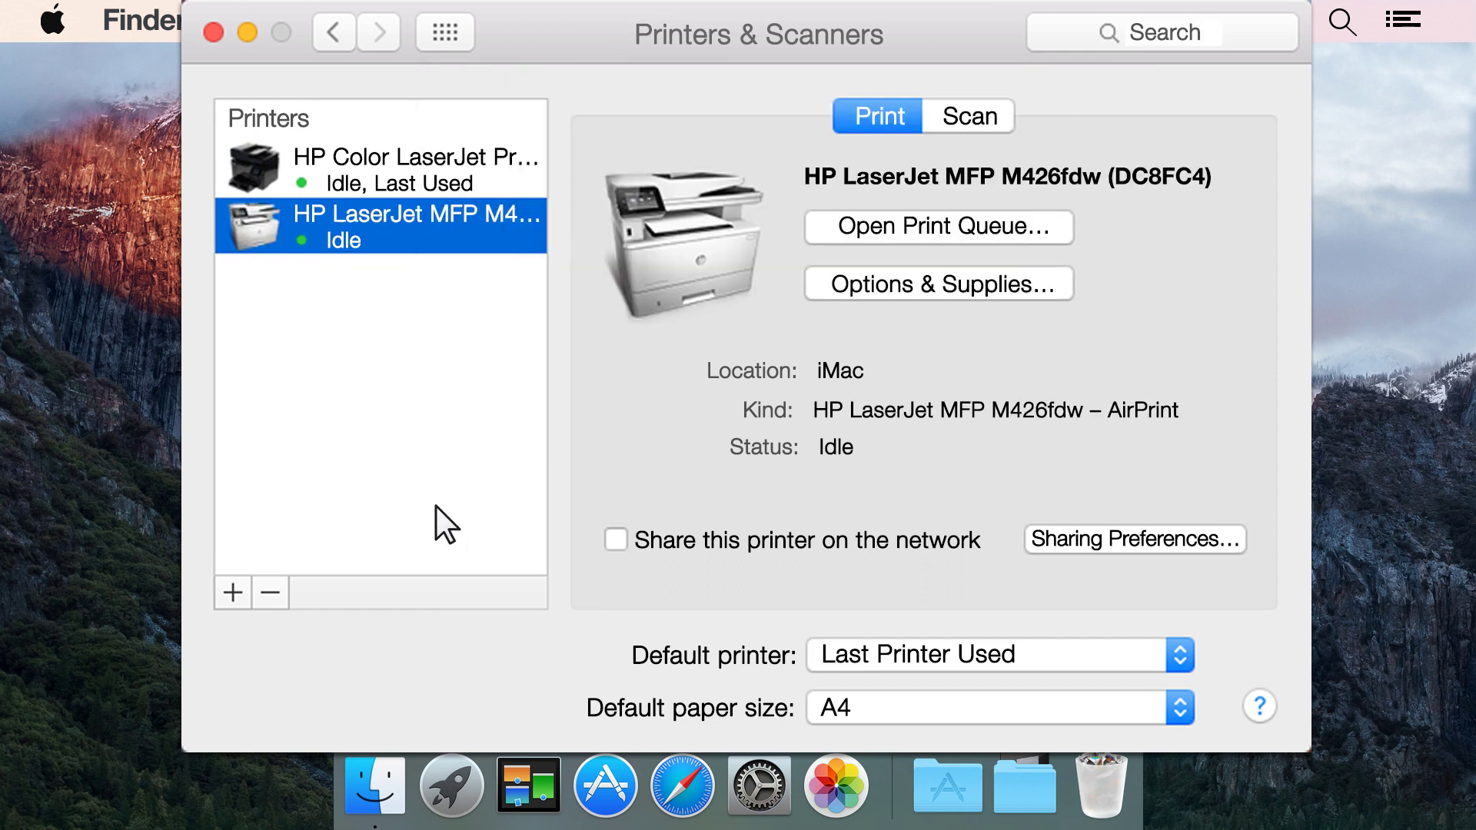
pyautogui.click(238, 595)
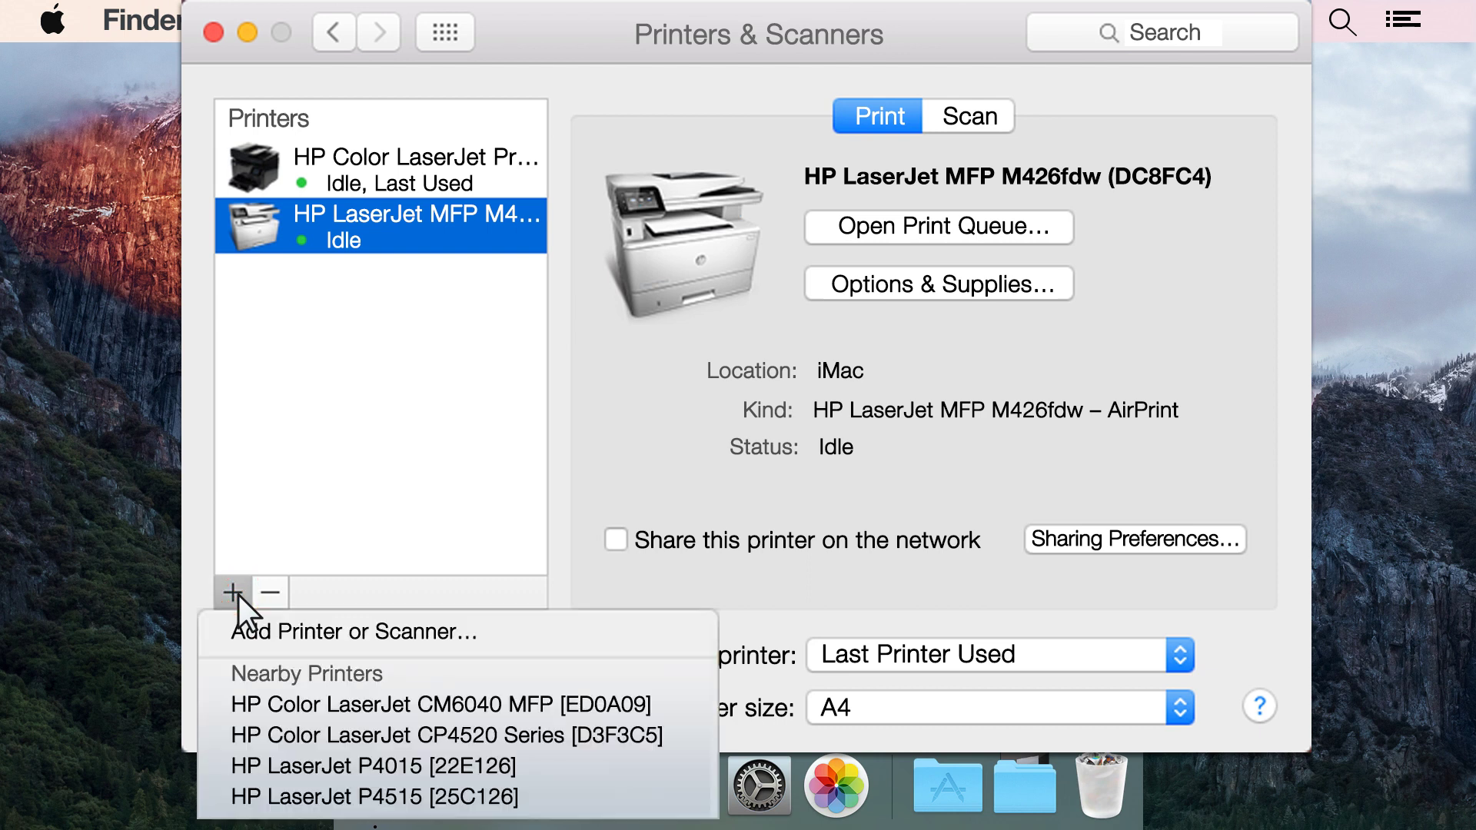
pyautogui.click(370, 631)
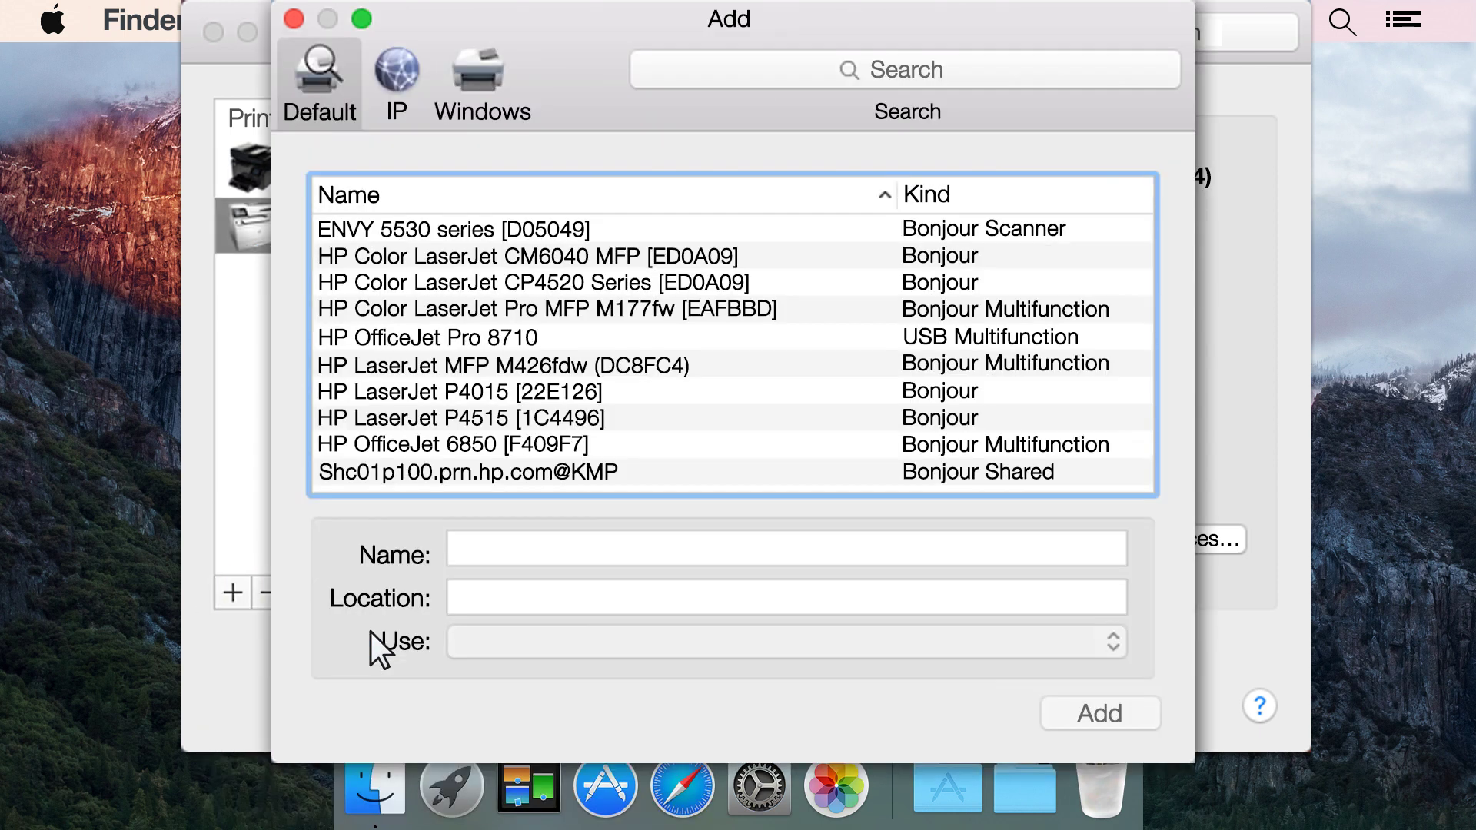
pyautogui.click(550, 338)
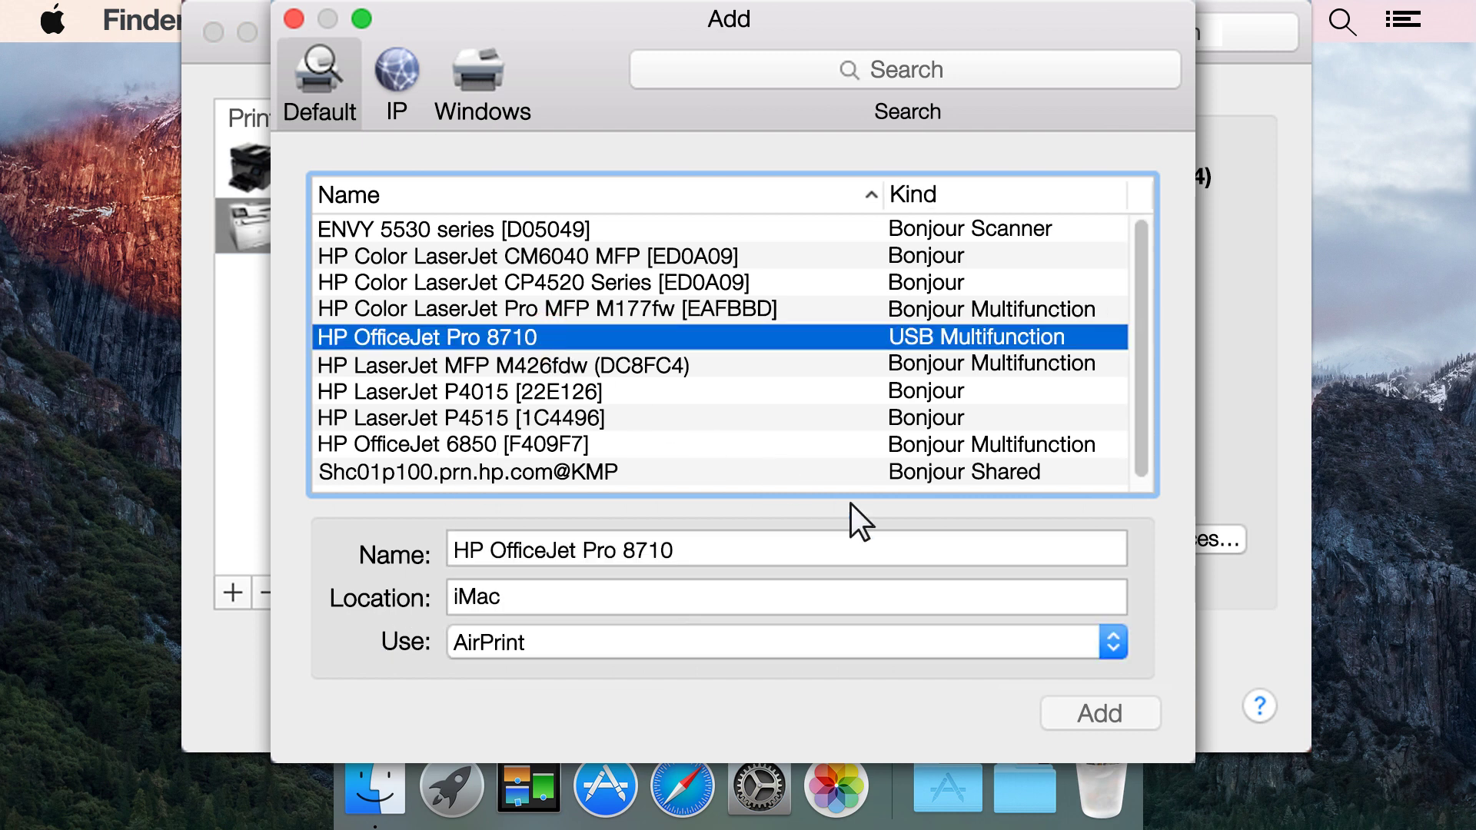
pyautogui.click(1112, 643)
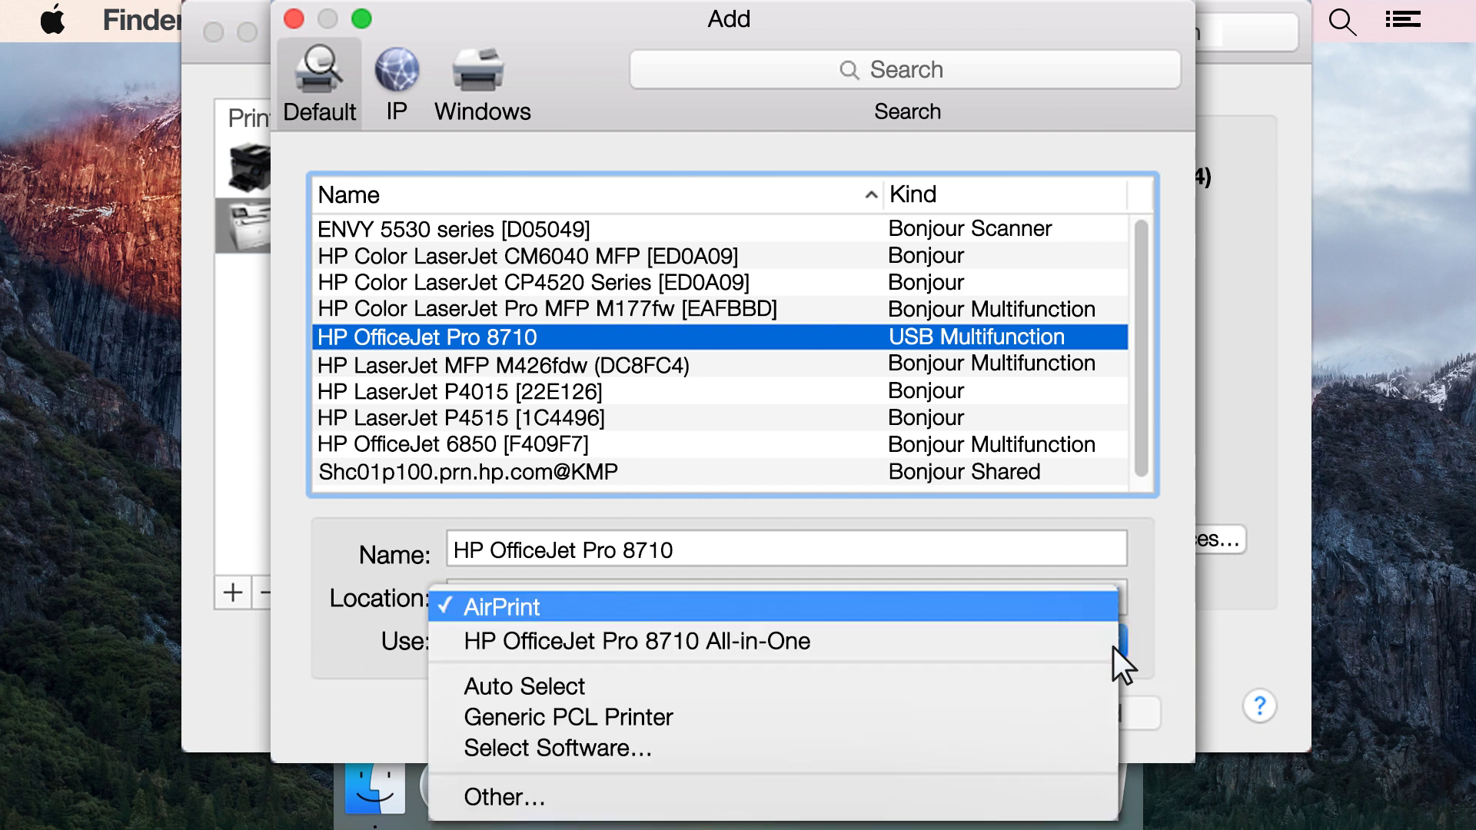
pyautogui.click(703, 641)
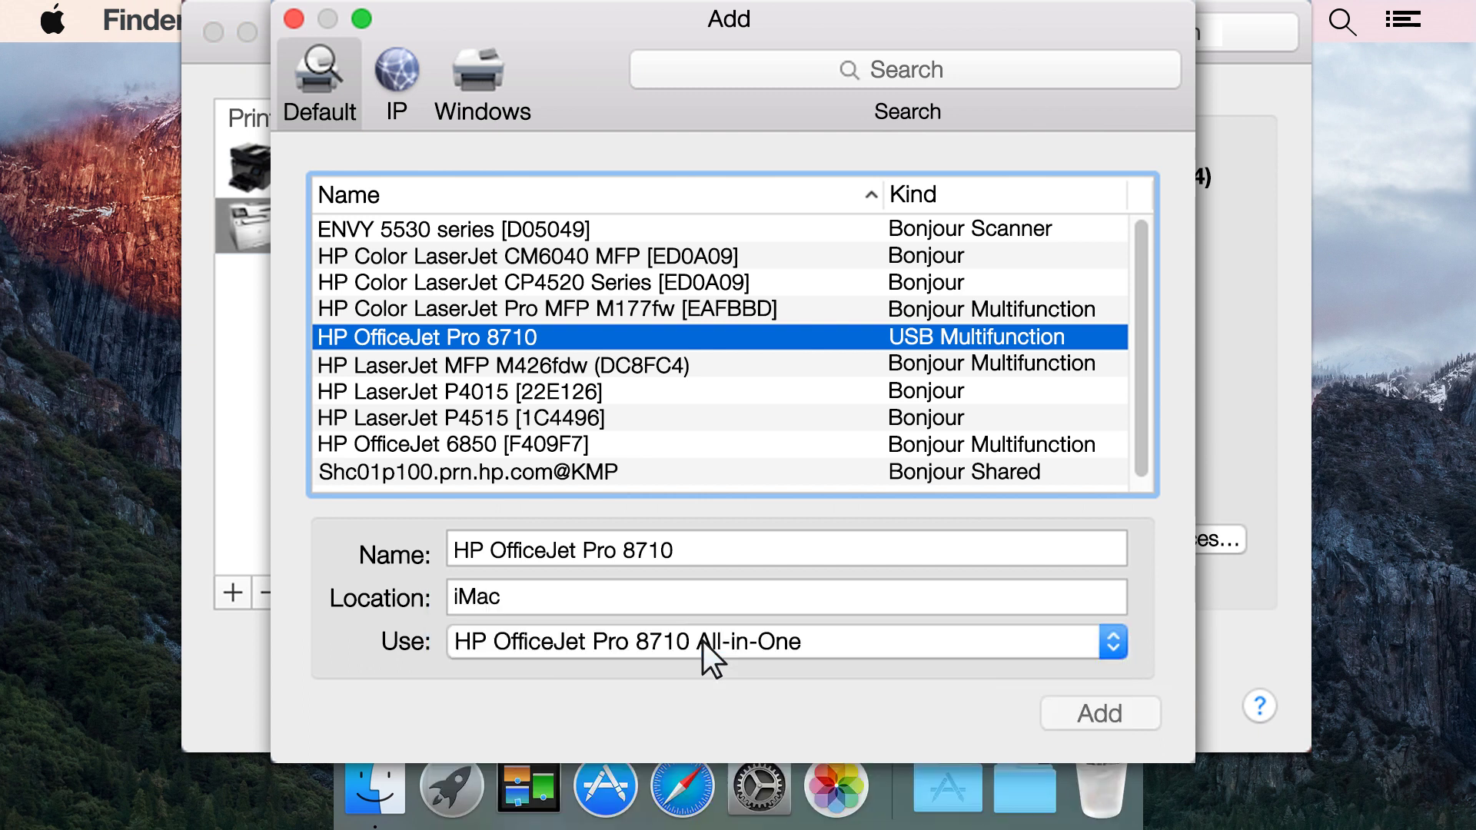
pyautogui.click(1116, 716)
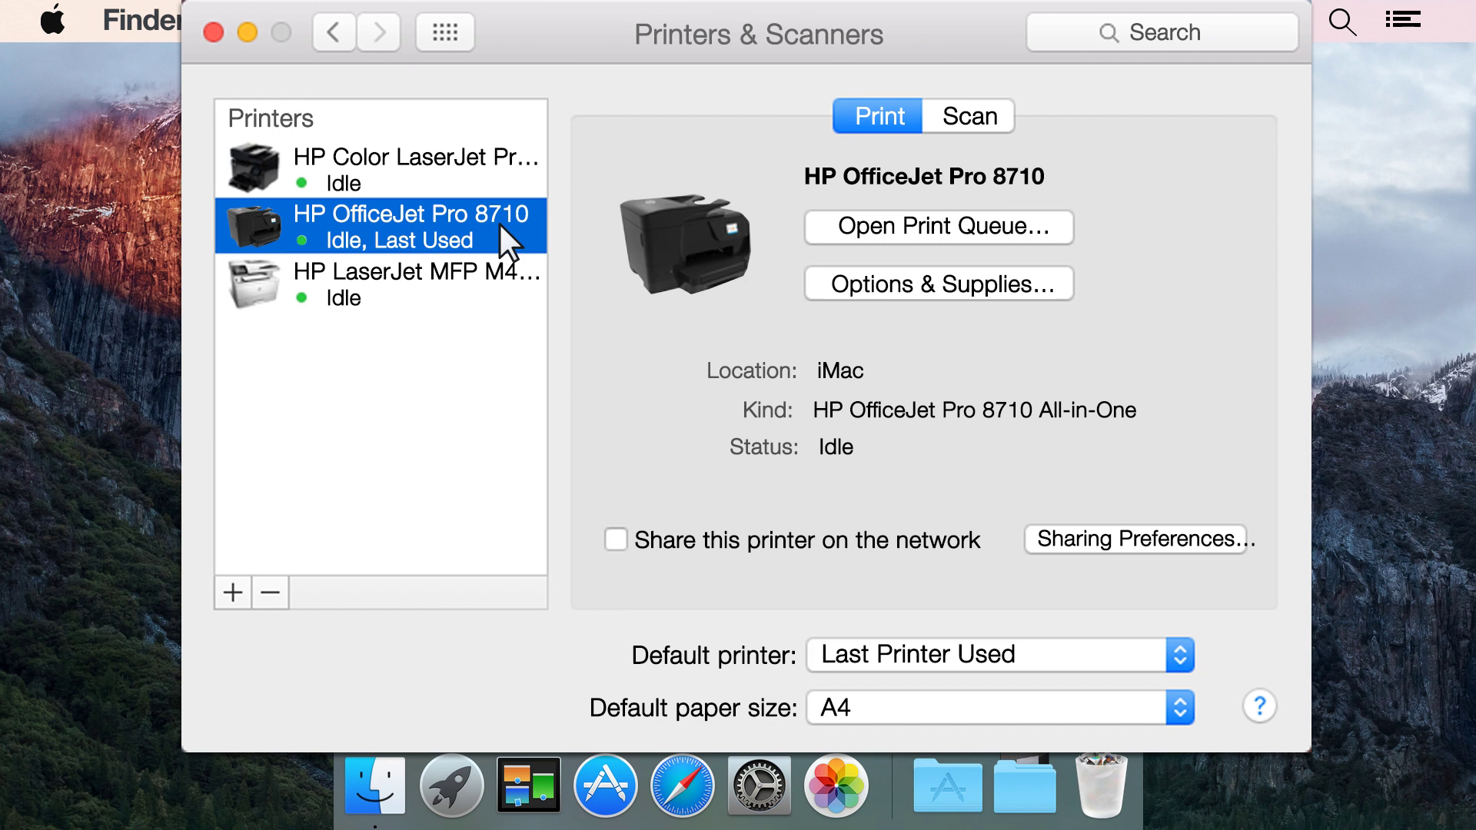
# Step: Review the OfficeJet's Options & Supplies Options tab showing the Two-Sided Printing Accessory (Duplexer)
pyautogui.click(993, 287)
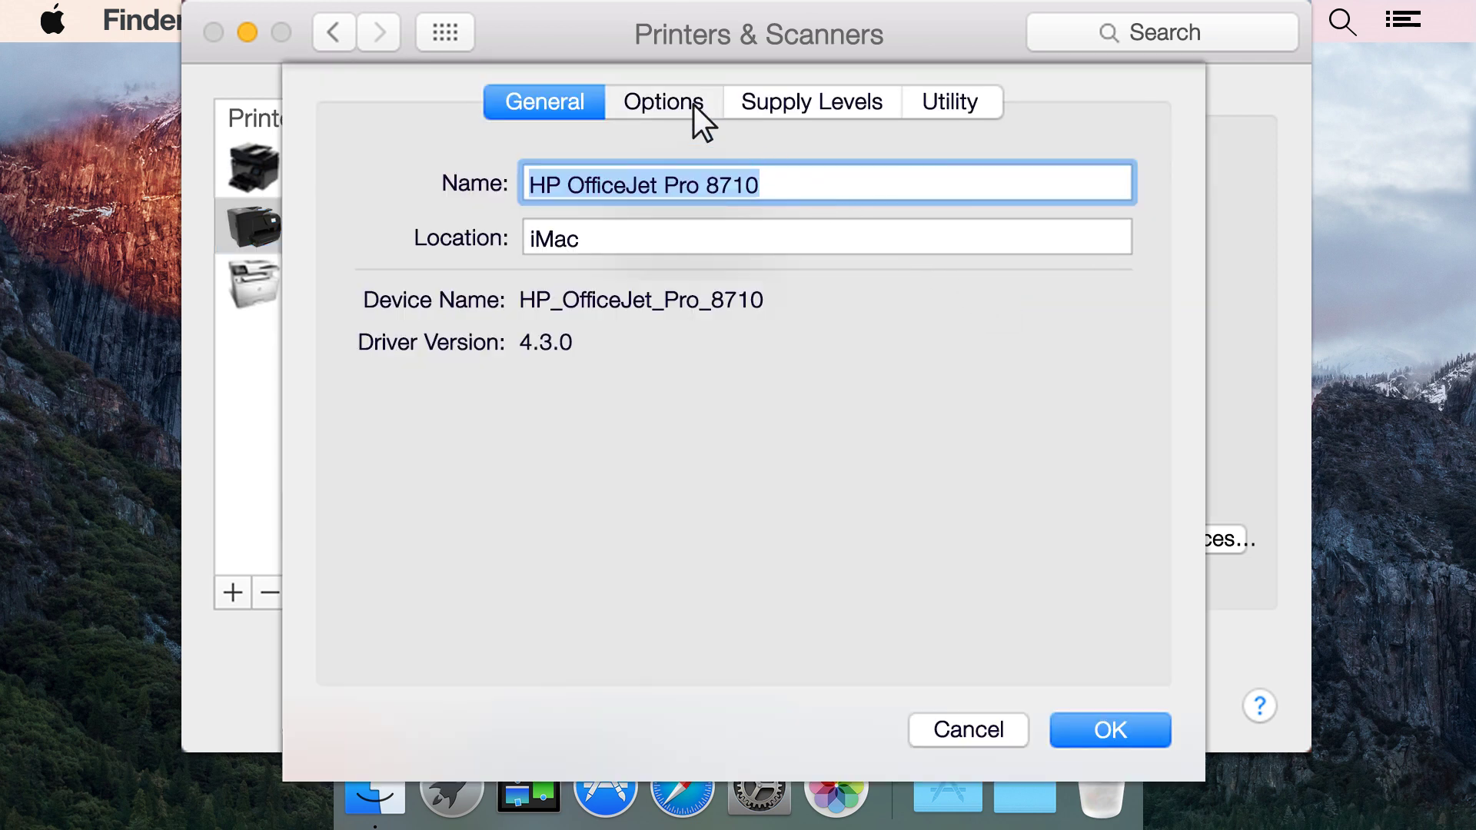
pyautogui.click(692, 105)
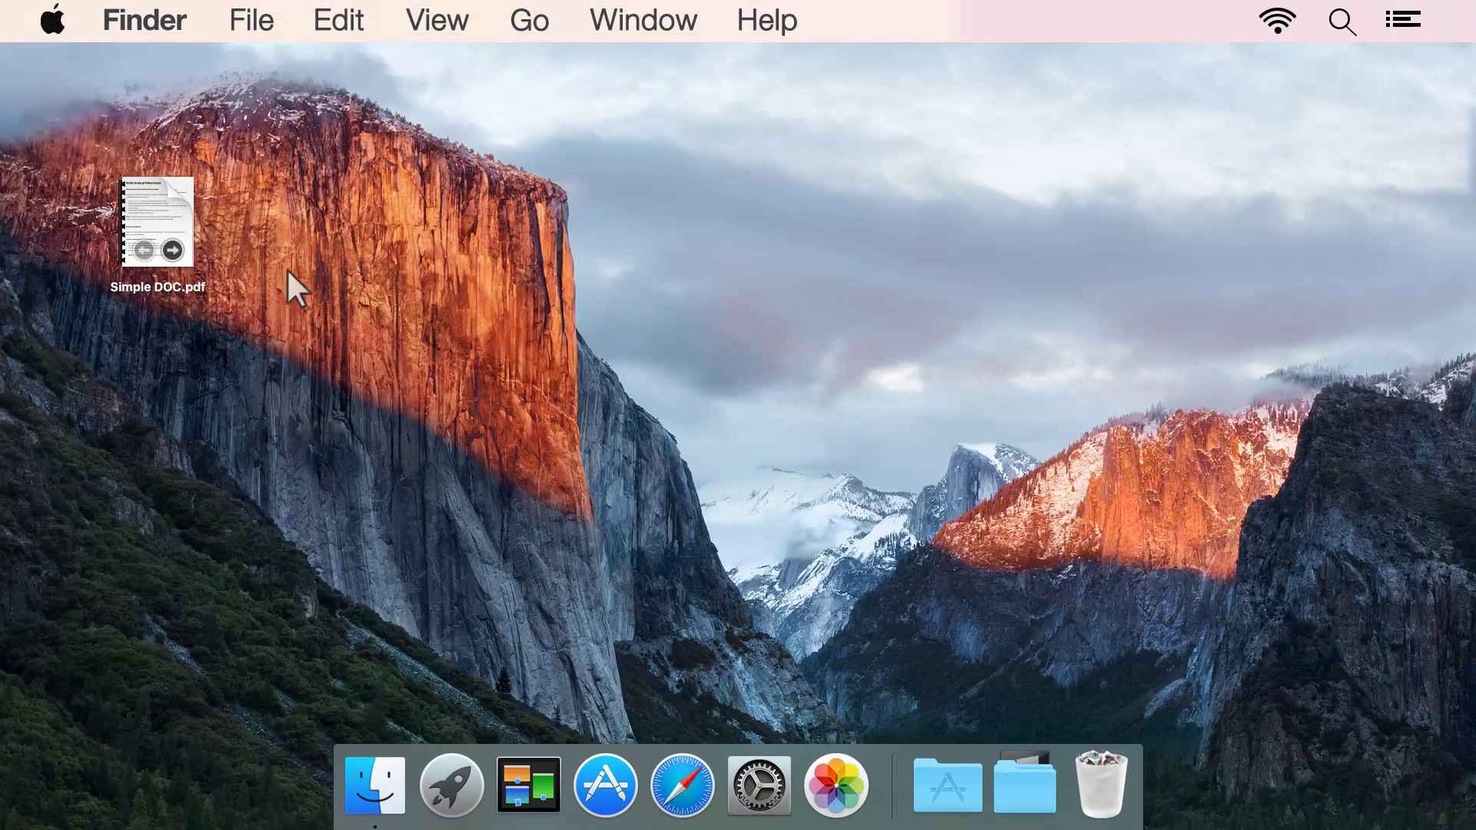
# Step: Open Simple DOC.pdf in Preview and start printing it to the HP OfficeJet Pro 8710
pyautogui.click(171, 229)
pyautogui.doubleClick(171, 228)
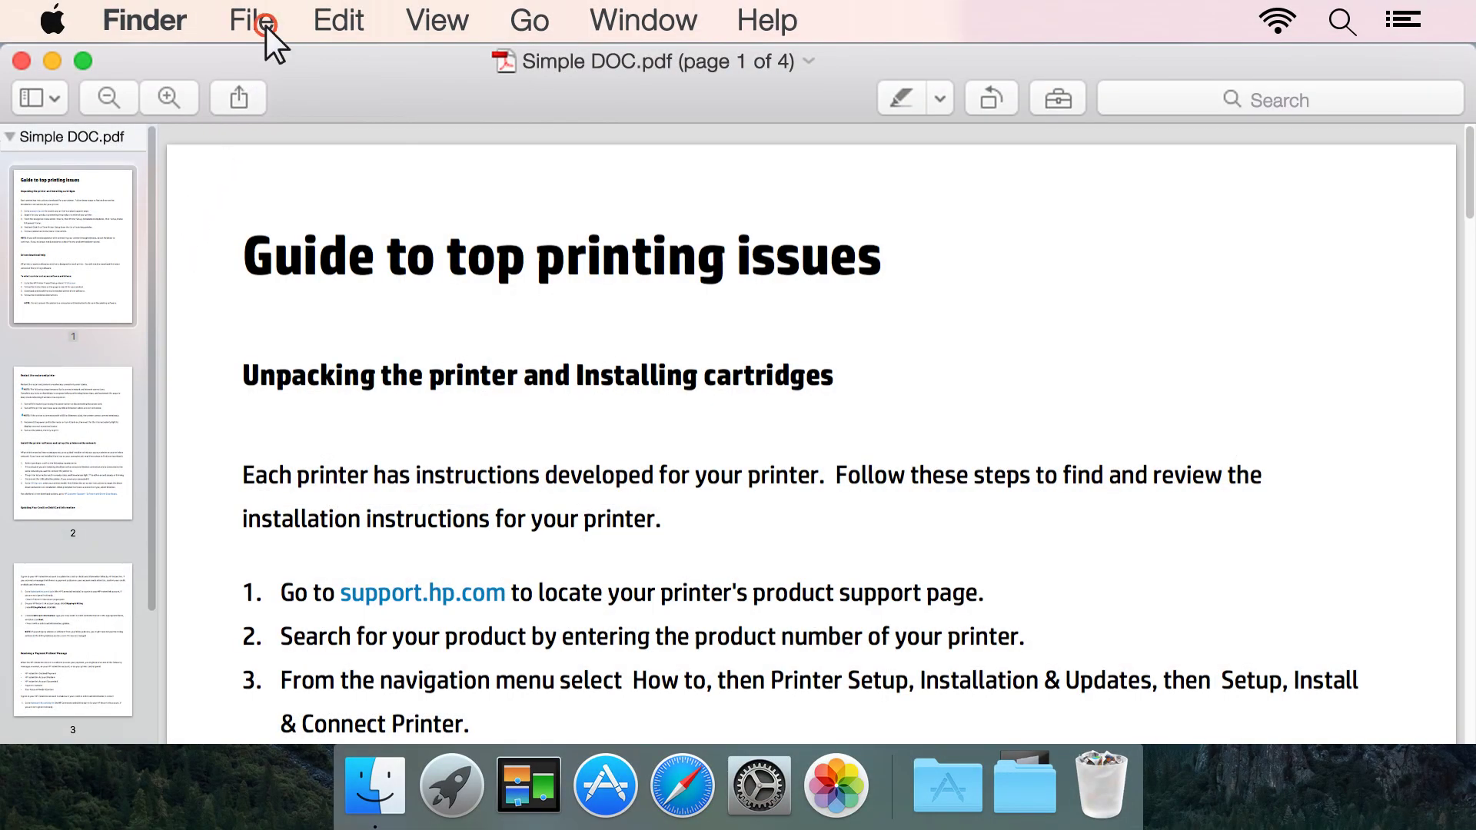
pyautogui.click(253, 21)
pyautogui.click(319, 696)
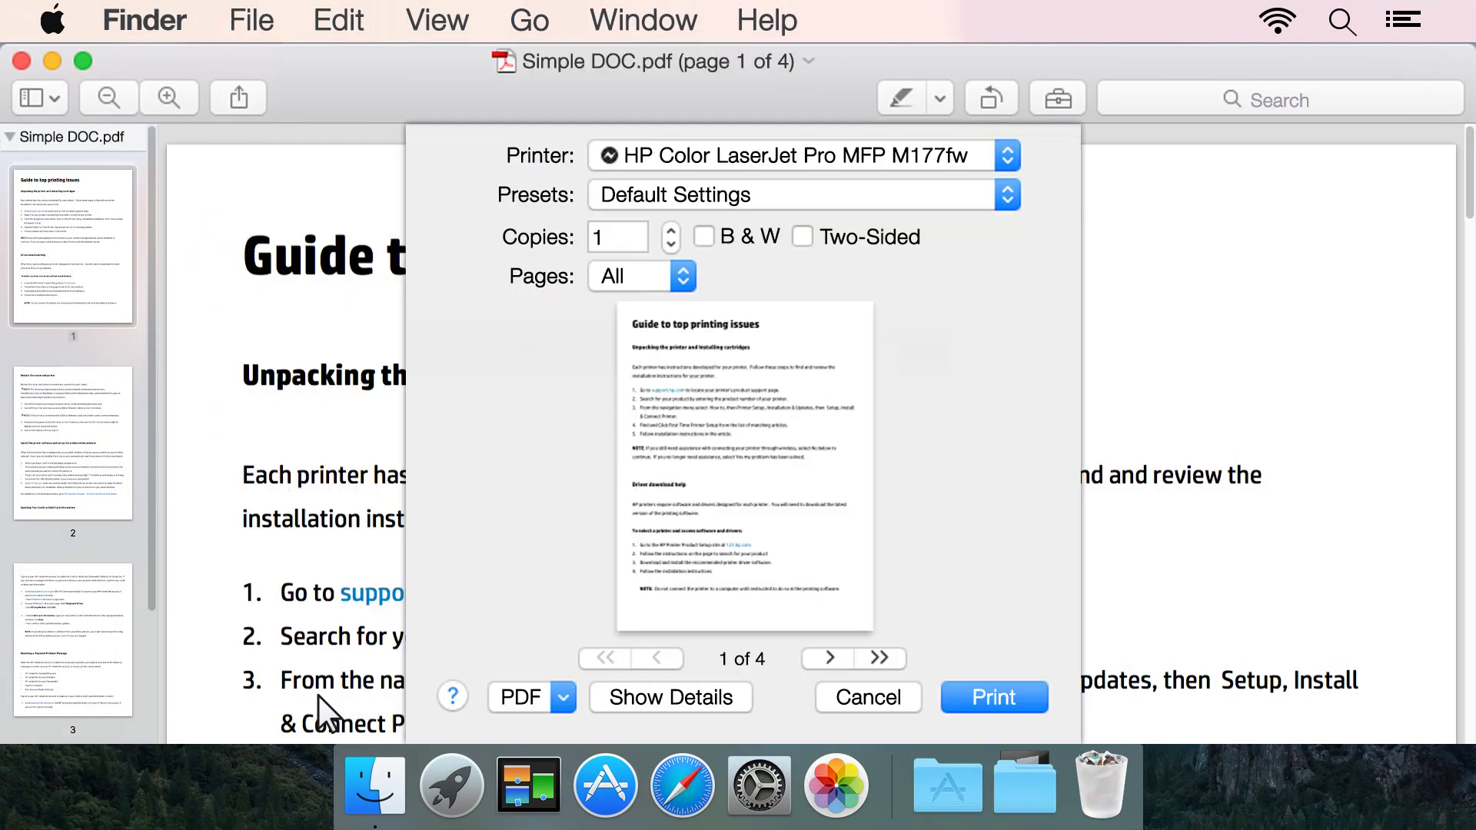
pyautogui.click(1007, 158)
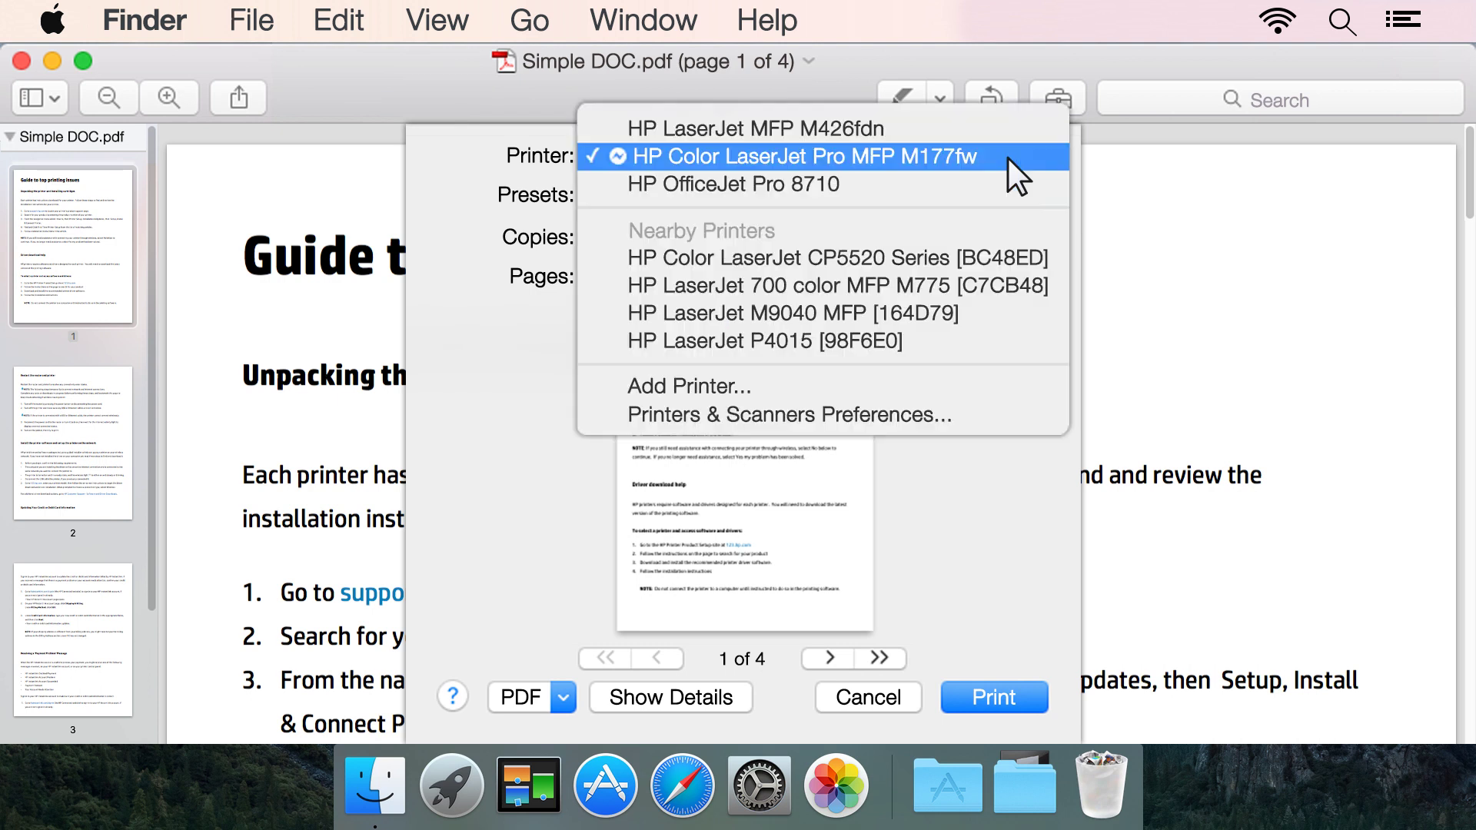
pyautogui.click(847, 186)
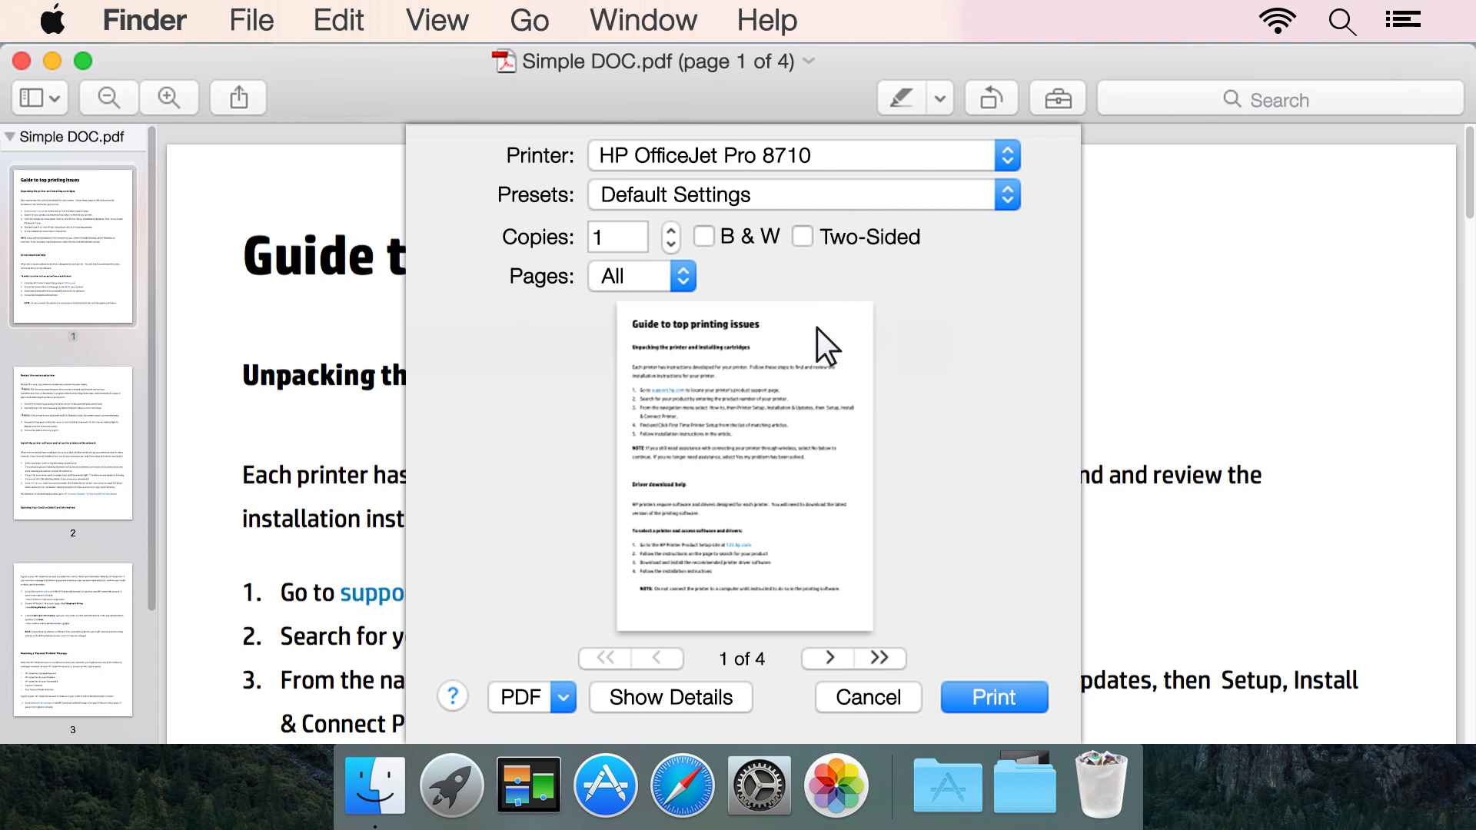
# Step: Expand the print details, switch to the Layout panel and bring up the Two-Sided binding choices
pyautogui.click(737, 697)
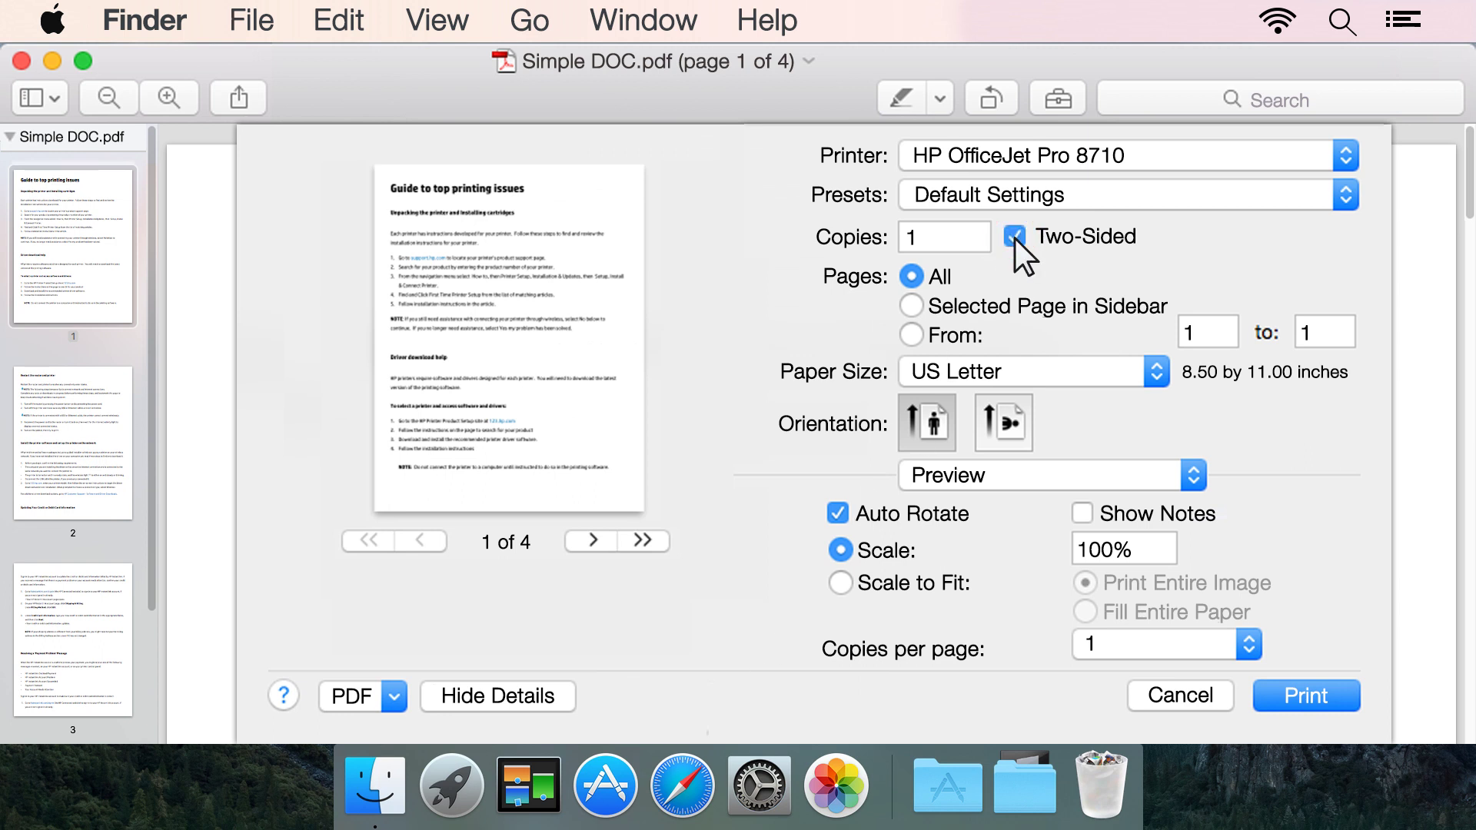
pyautogui.click(1195, 481)
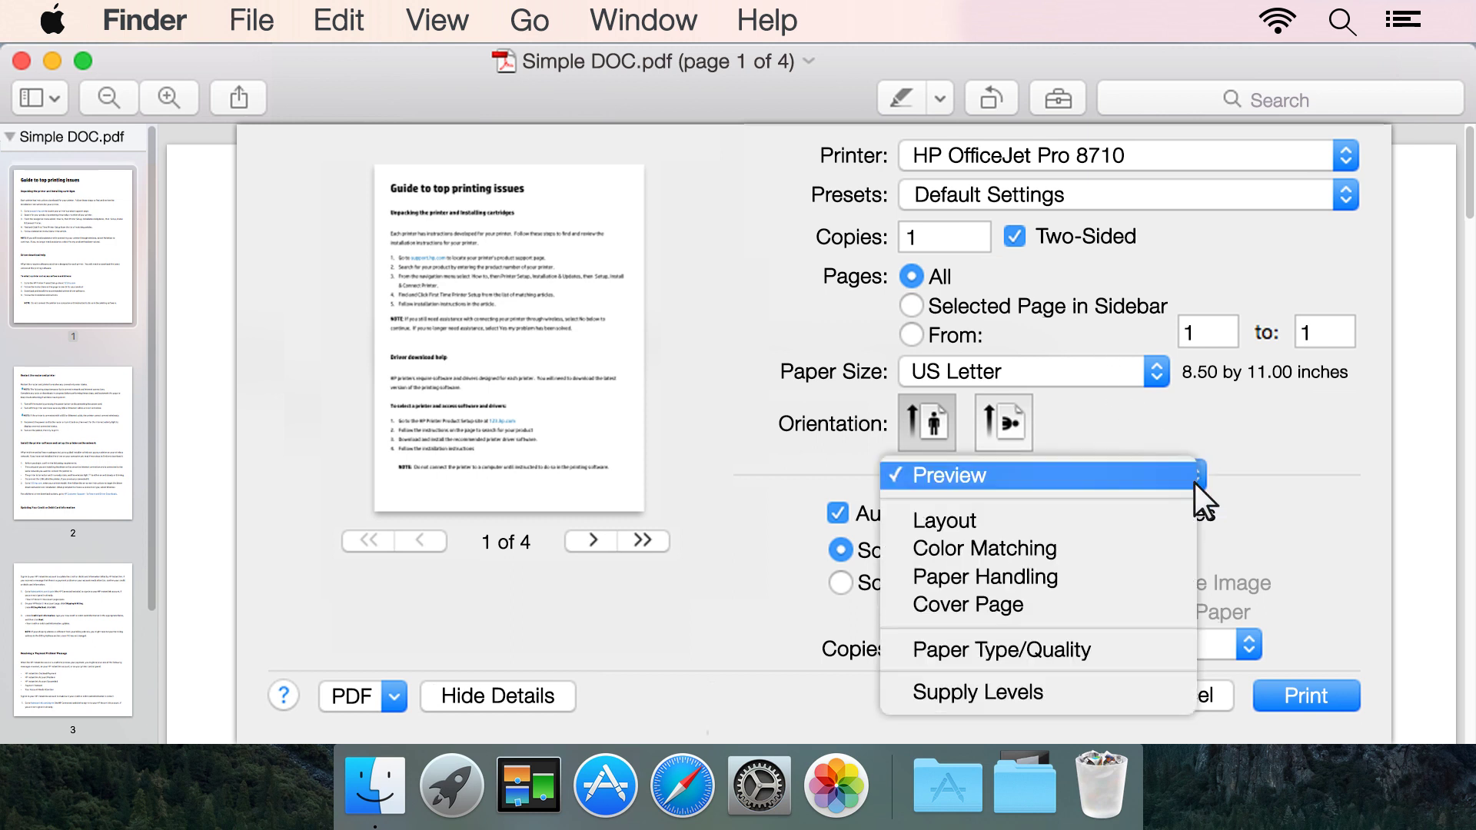
pyautogui.click(985, 519)
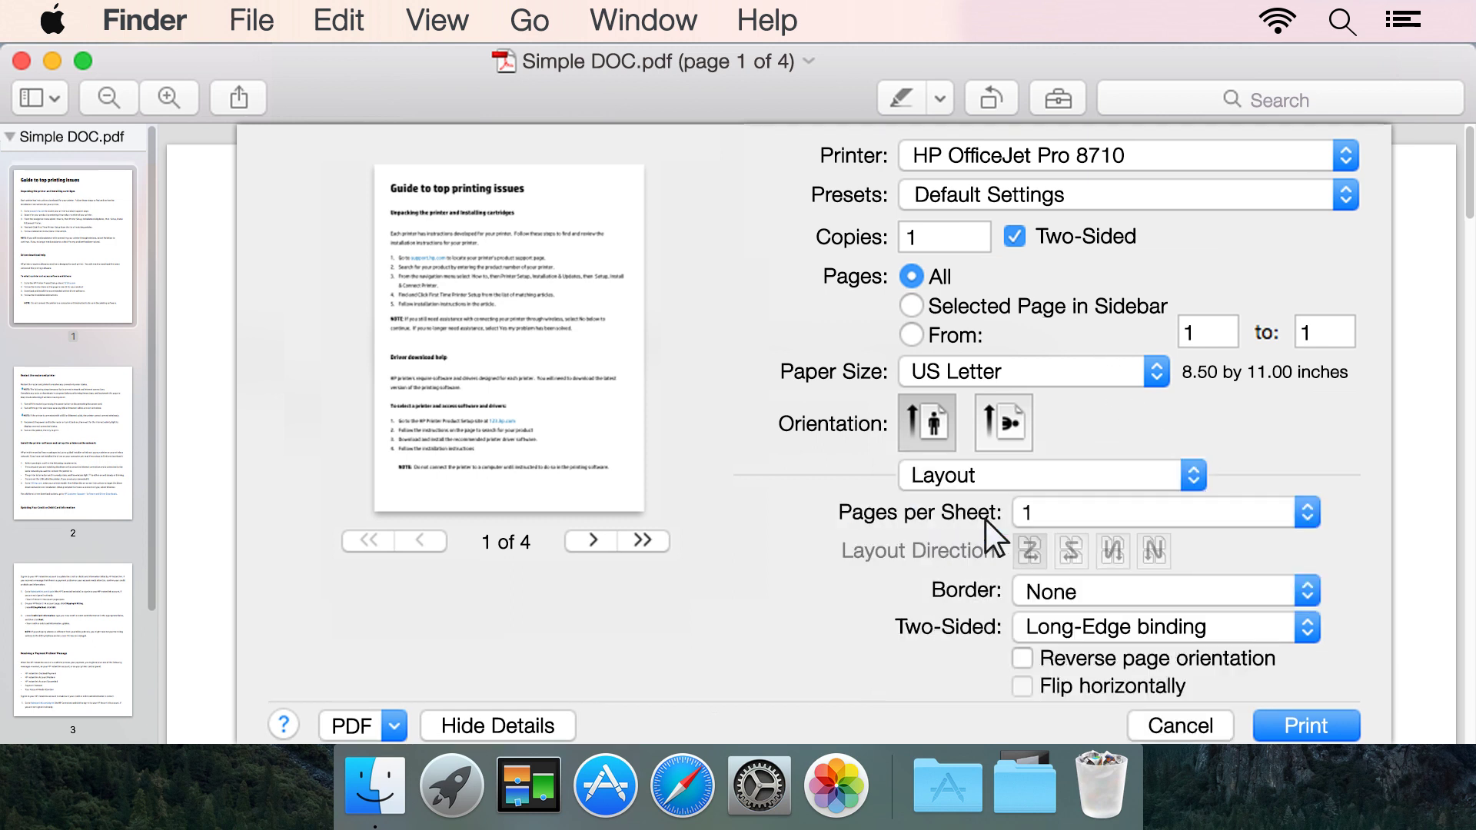
pyautogui.click(1307, 631)
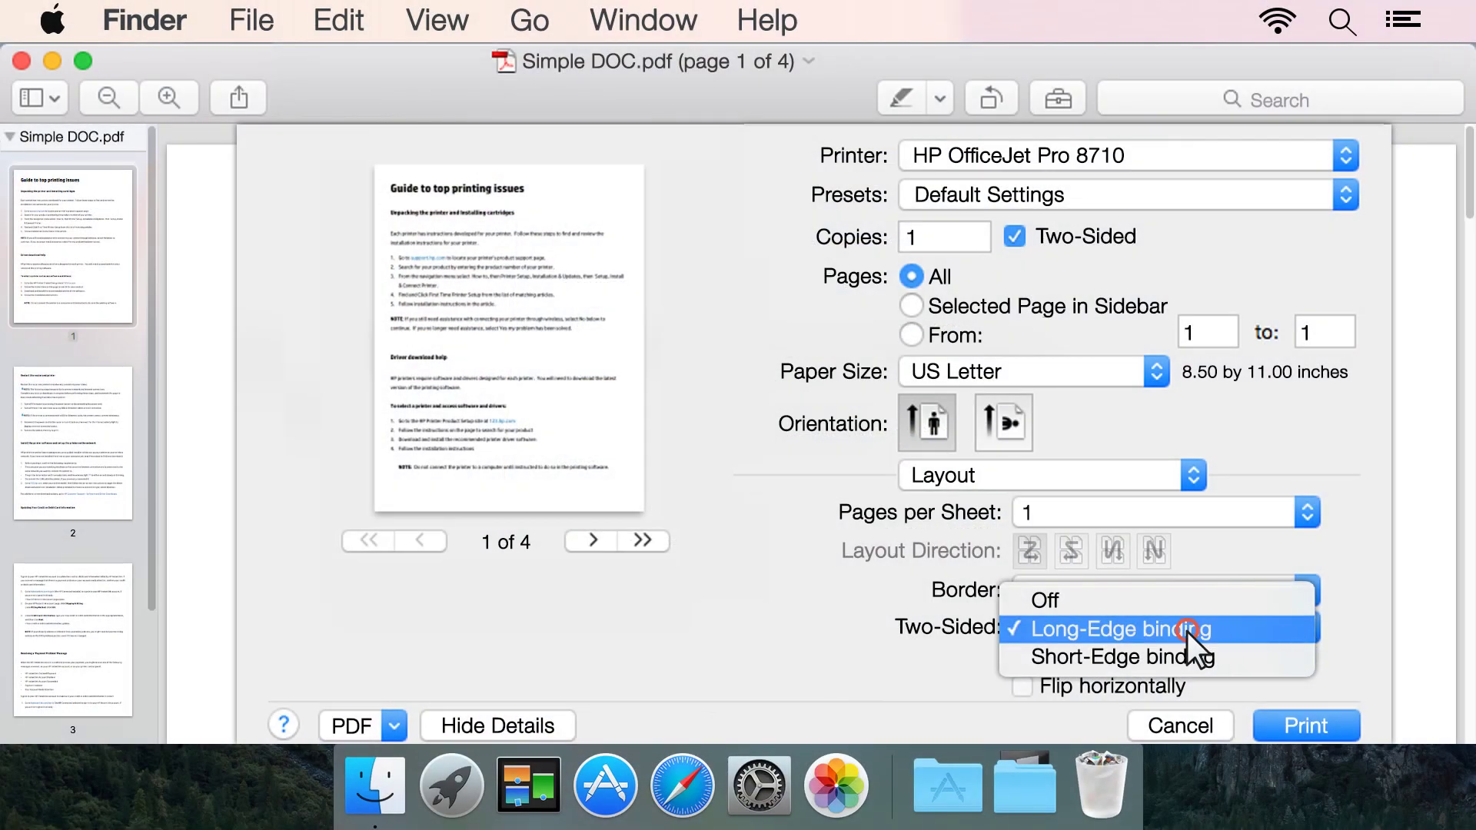
# Step: Choose Long-Edge binding and save the print settings as the preset '2-sided prints'
pyautogui.click(1187, 630)
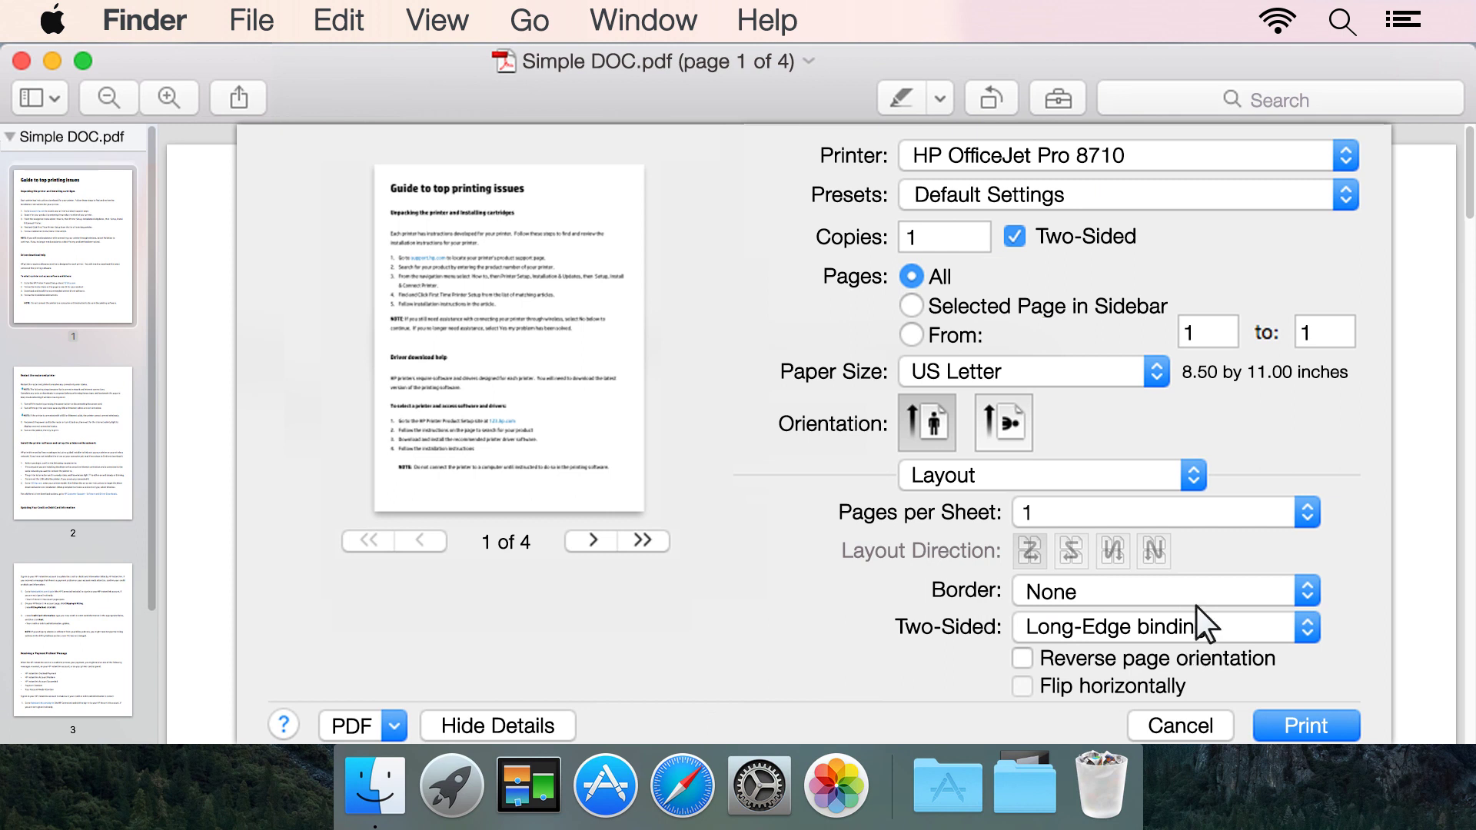
pyautogui.click(1345, 197)
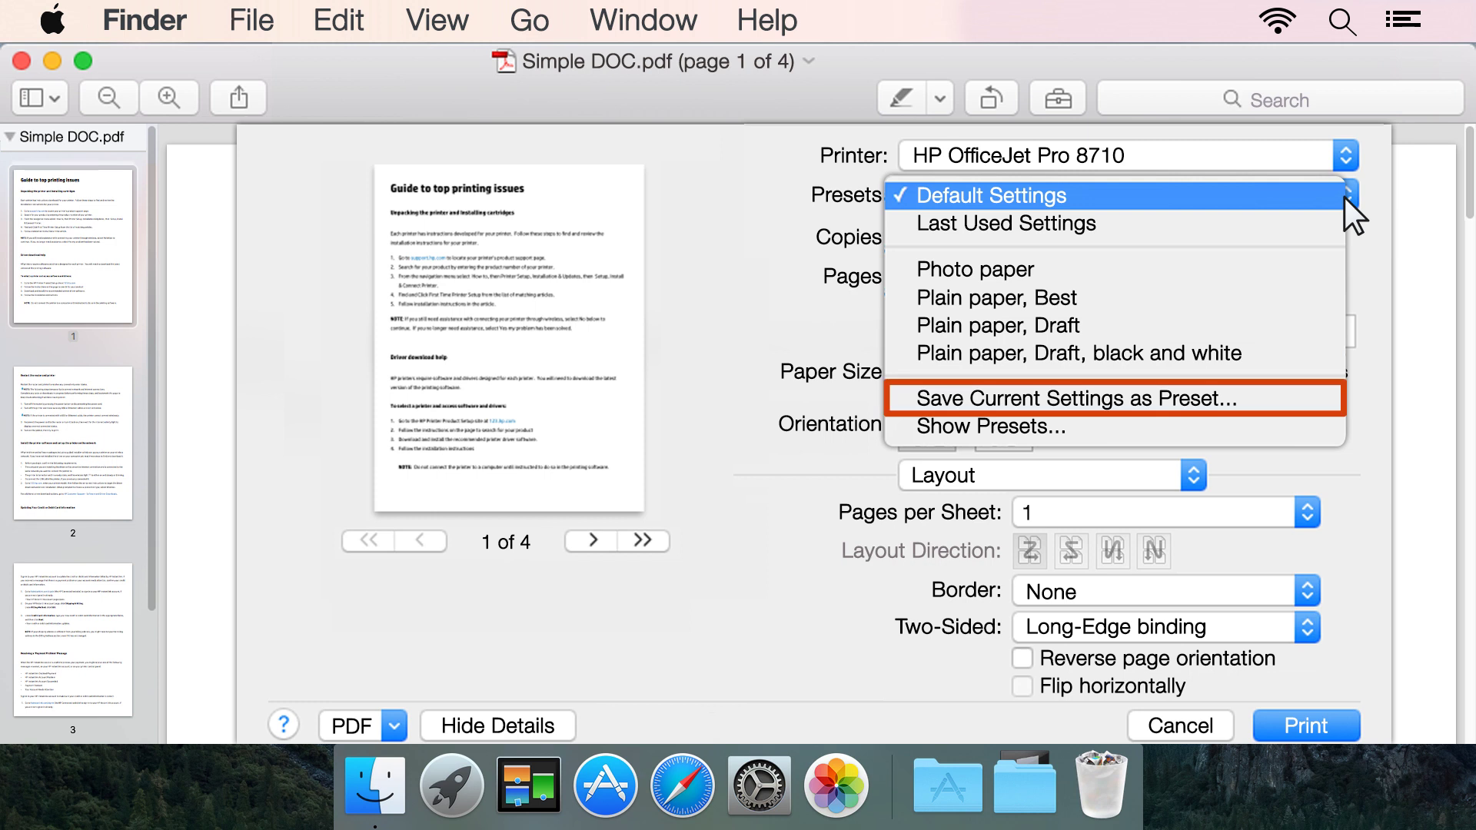
pyautogui.click(1225, 397)
pyautogui.press('BackSpace')
pyautogui.write('2-sided prints')
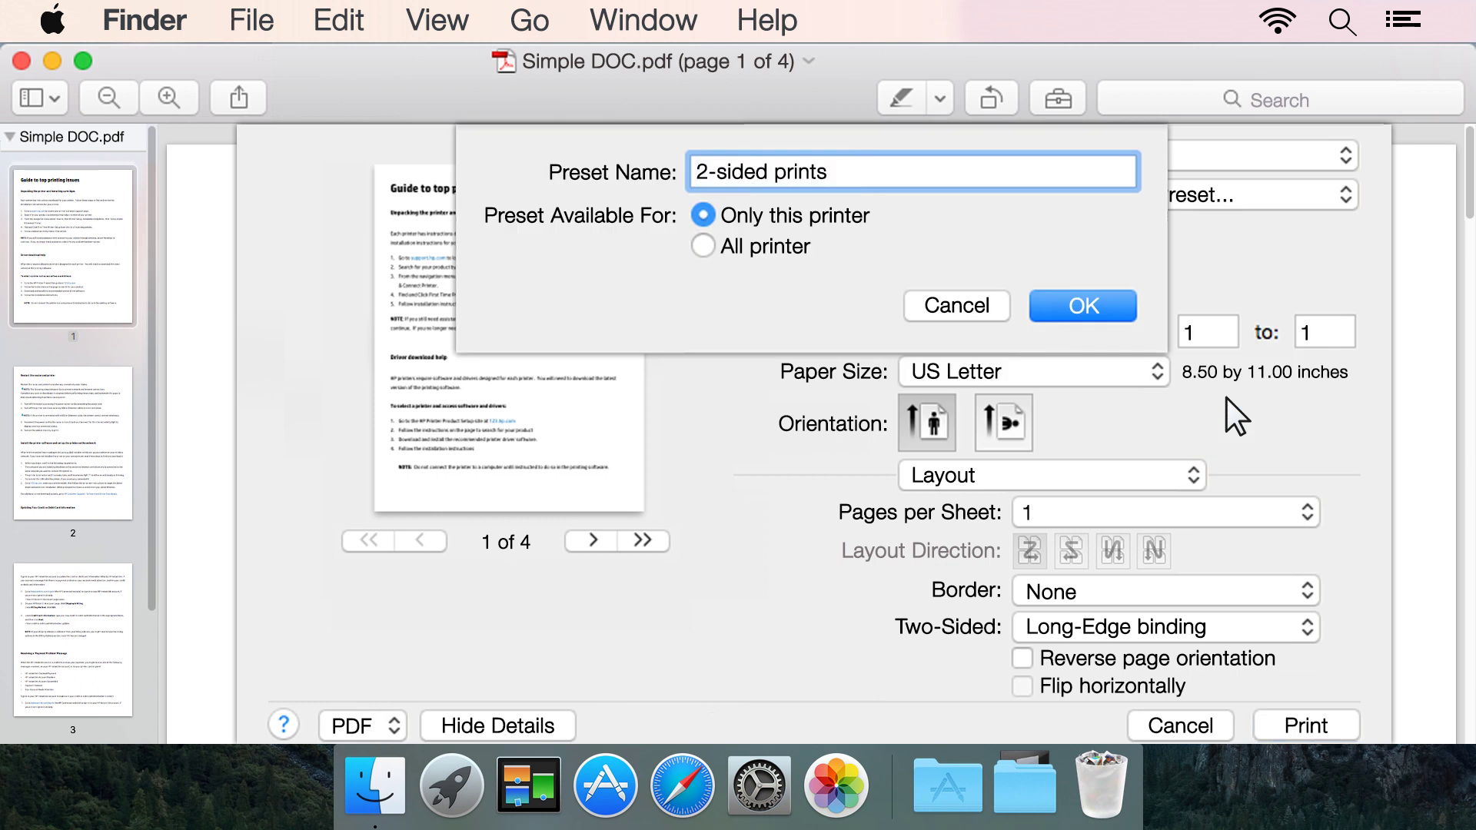
pyautogui.click(1102, 308)
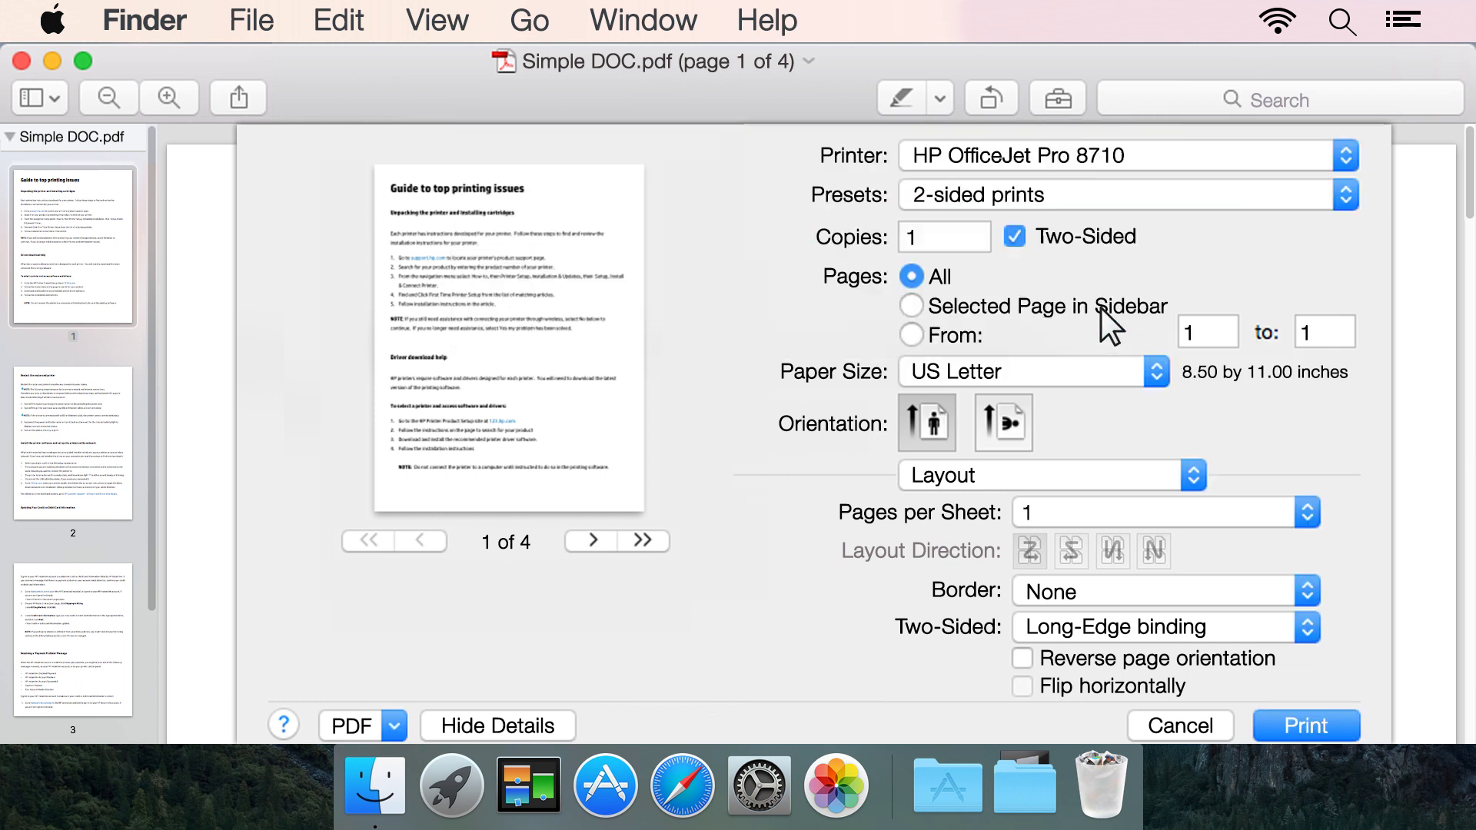